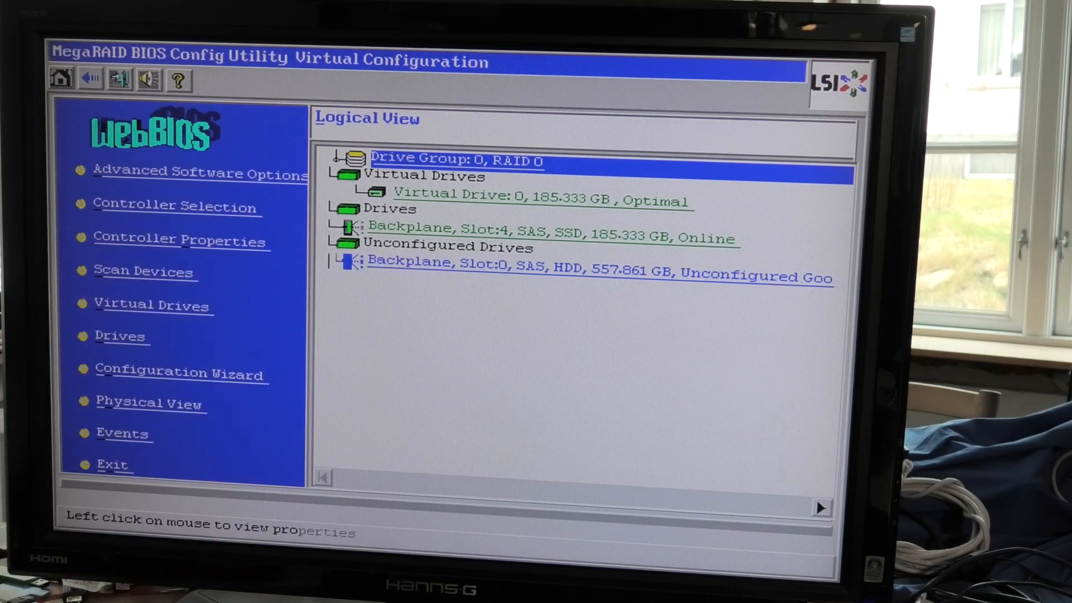
Review the unconfigured slot 0 drive's property pages and the advanced software options without changes.
left_click(428, 277)
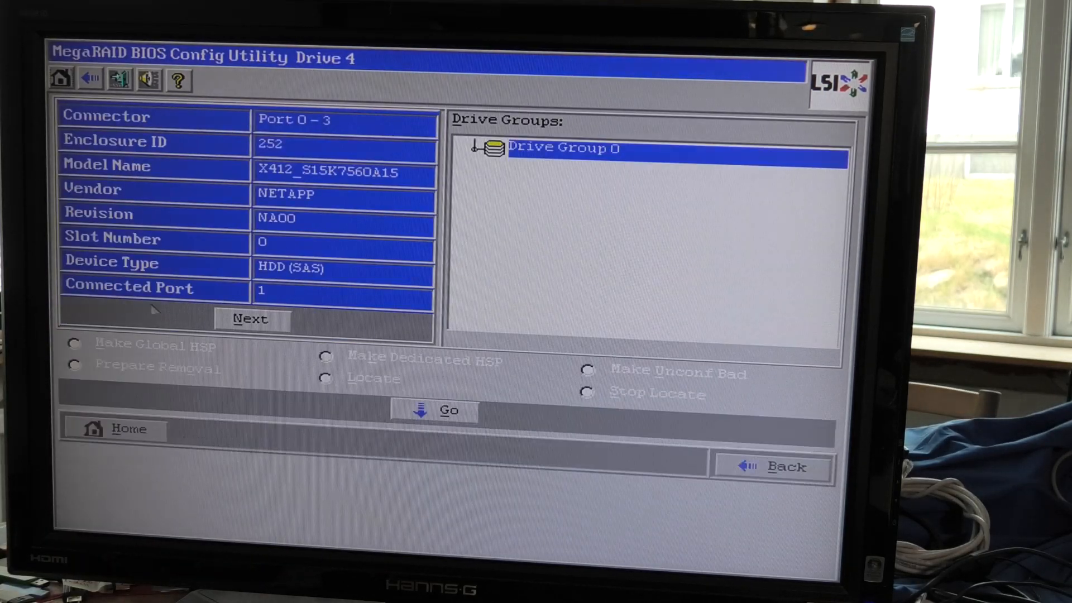
left_click(251, 317)
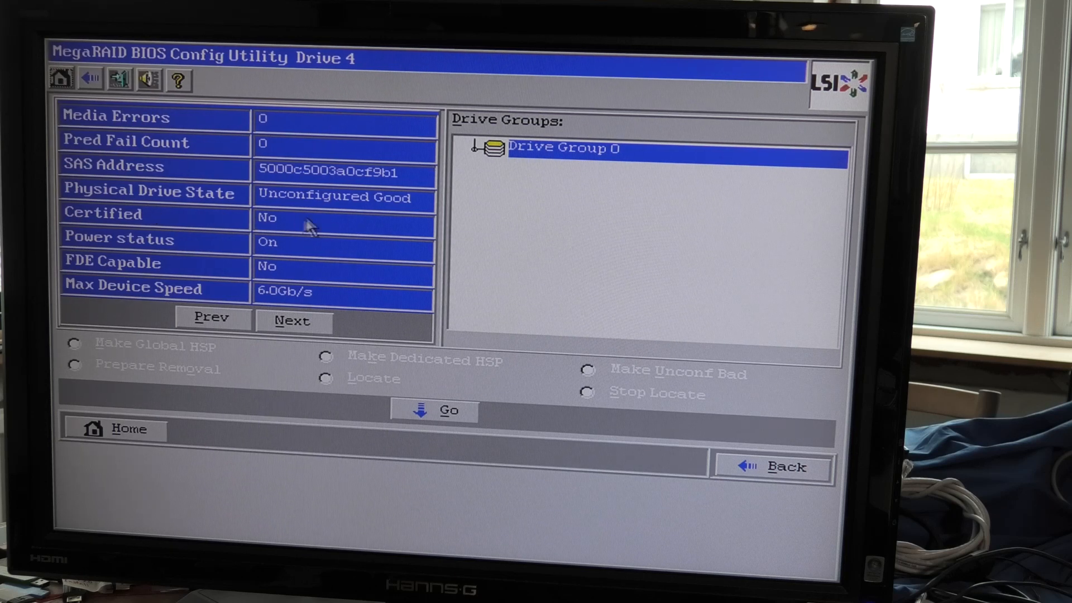
left_click(292, 321)
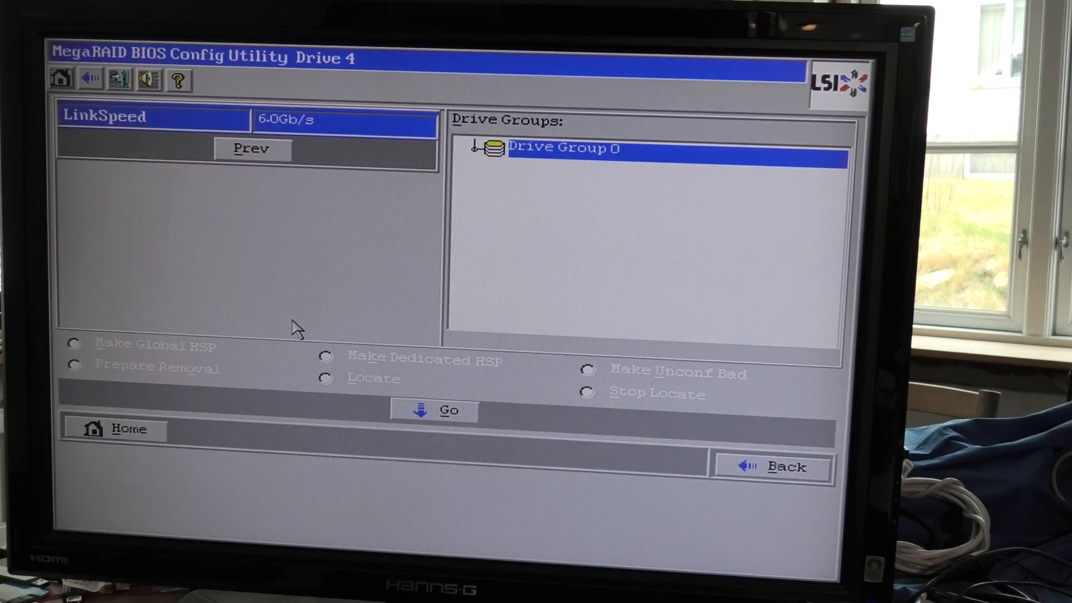
left_click(130, 429)
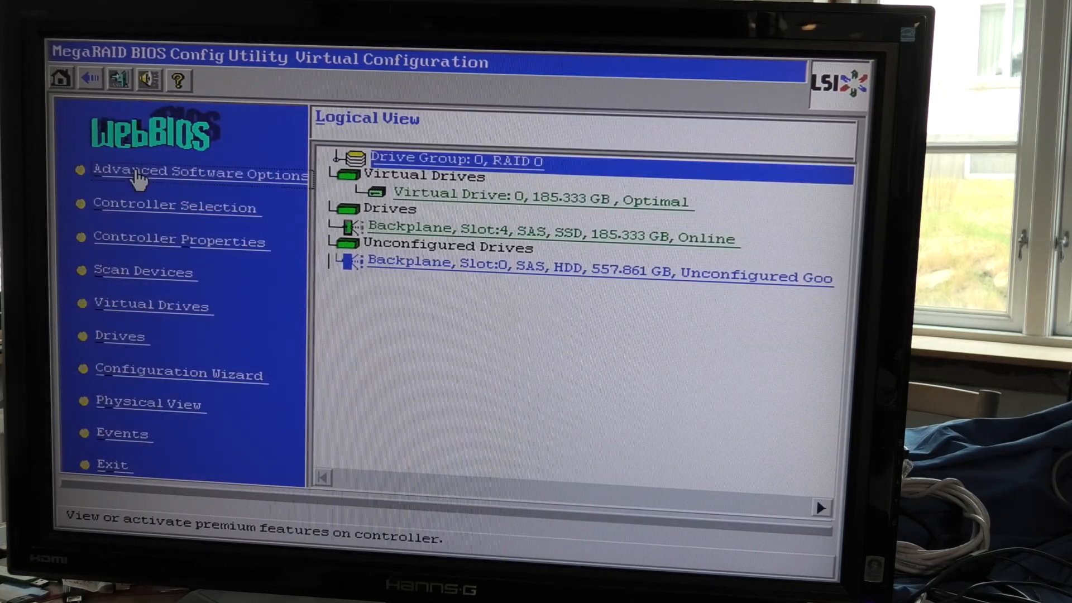
left_click(138, 174)
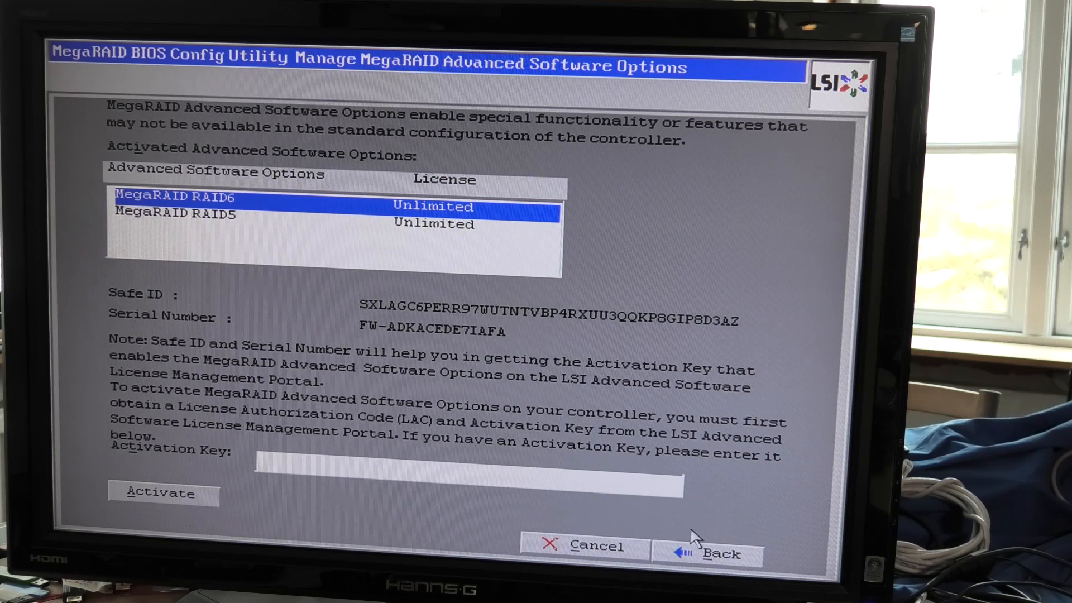
left_click(596, 553)
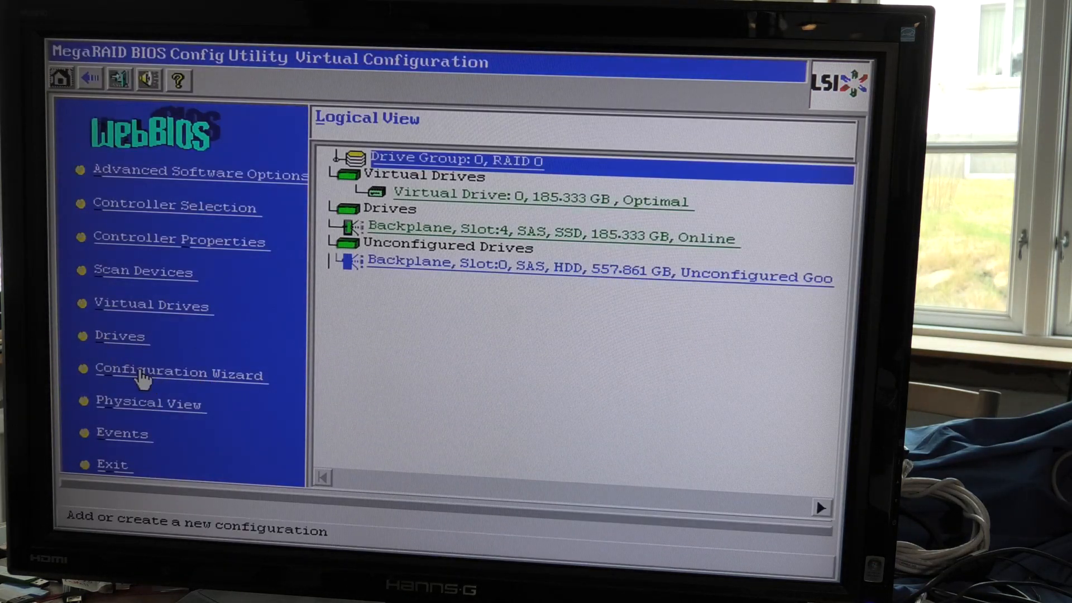
Start the Configuration Wizard with Add Configuration, Manual method and No Redundancy.
left_click(147, 377)
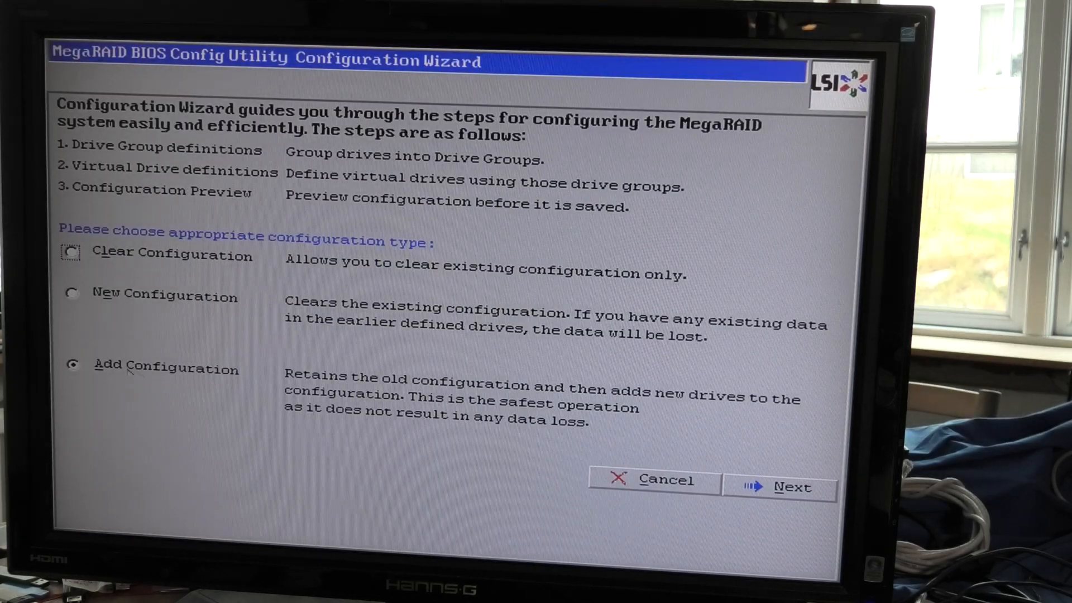
left_click(788, 495)
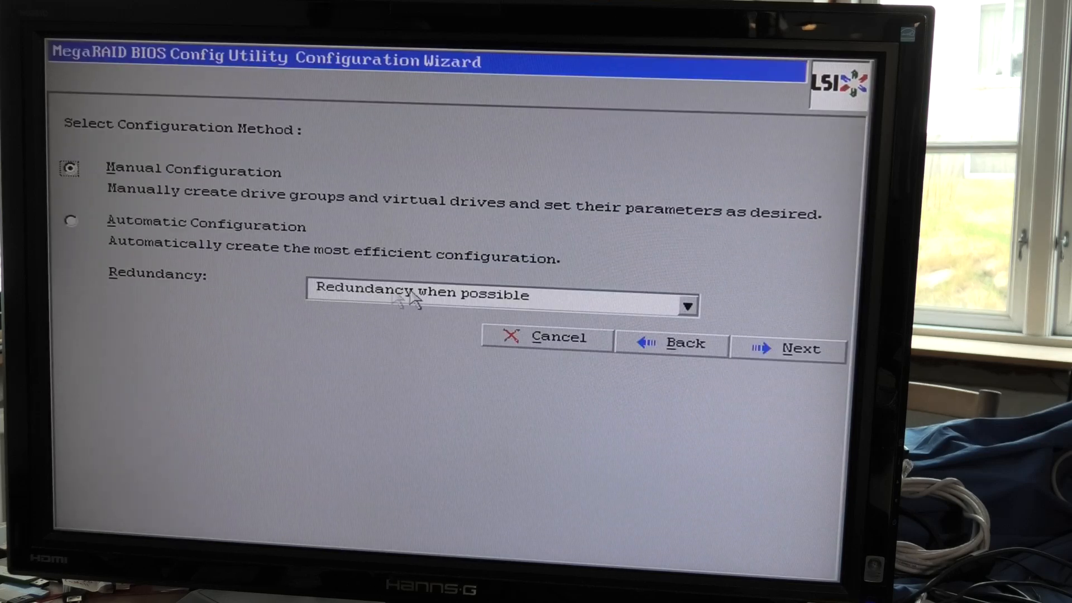
left_click(576, 302)
left_click(379, 334)
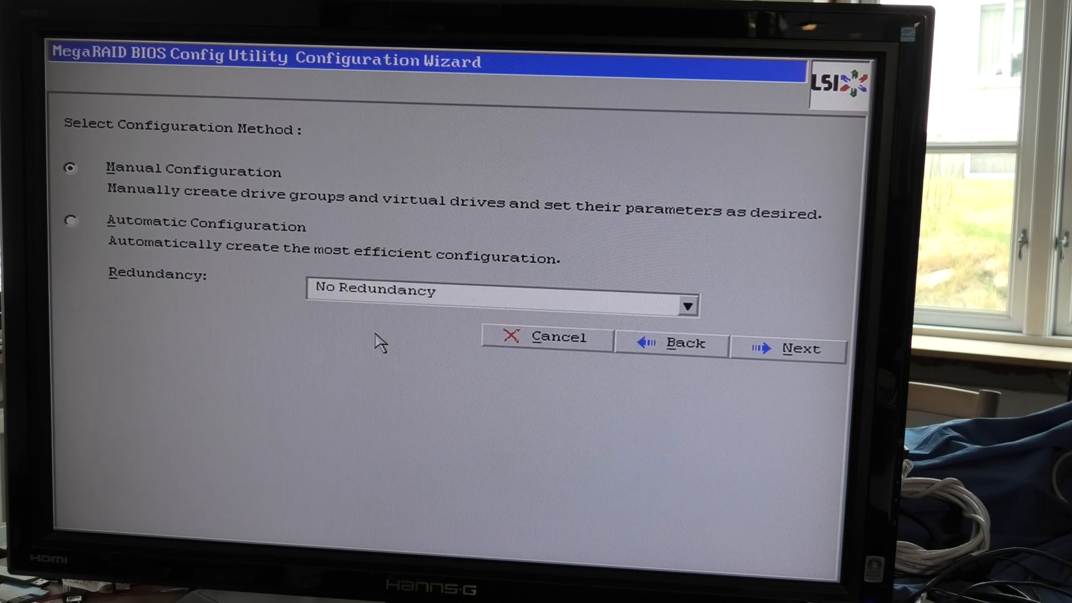
left_click(769, 352)
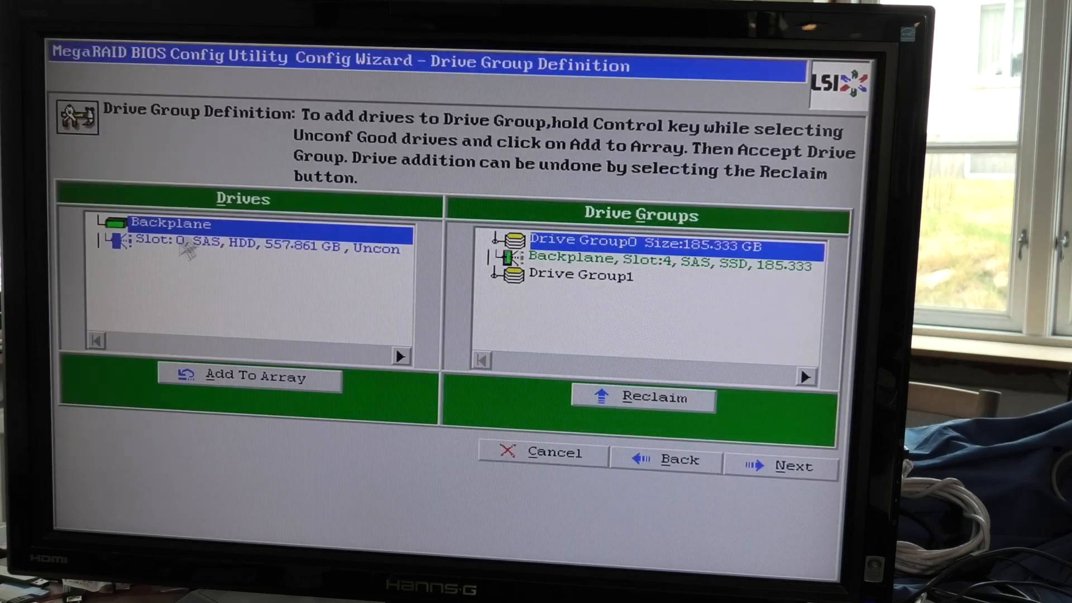
Put the slot 0 HDD into Drive Group 1 and add that group to the span.
left_click(251, 249)
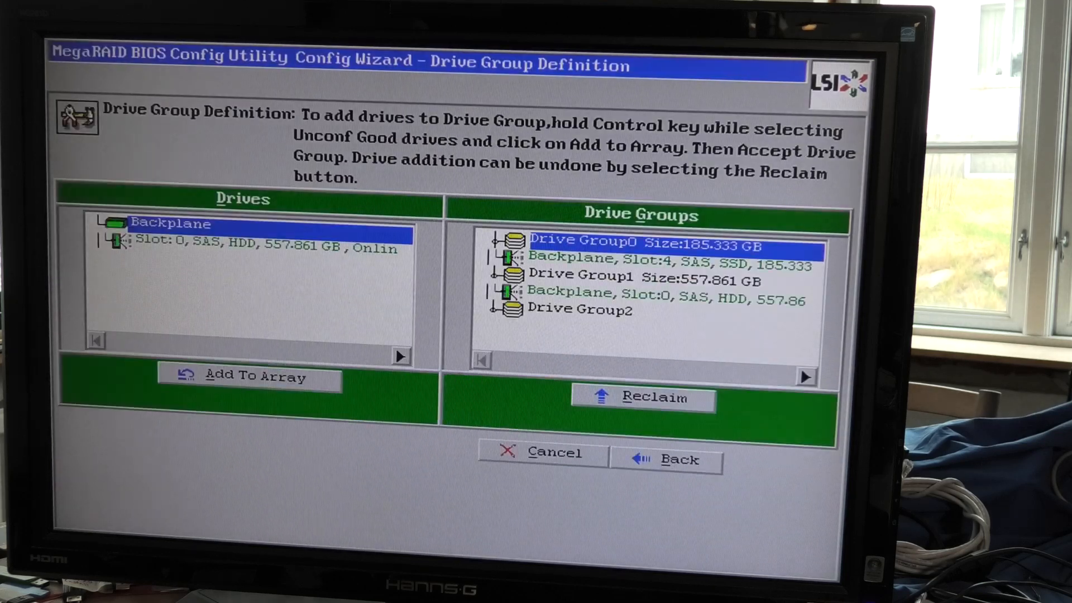
left_click(752, 474)
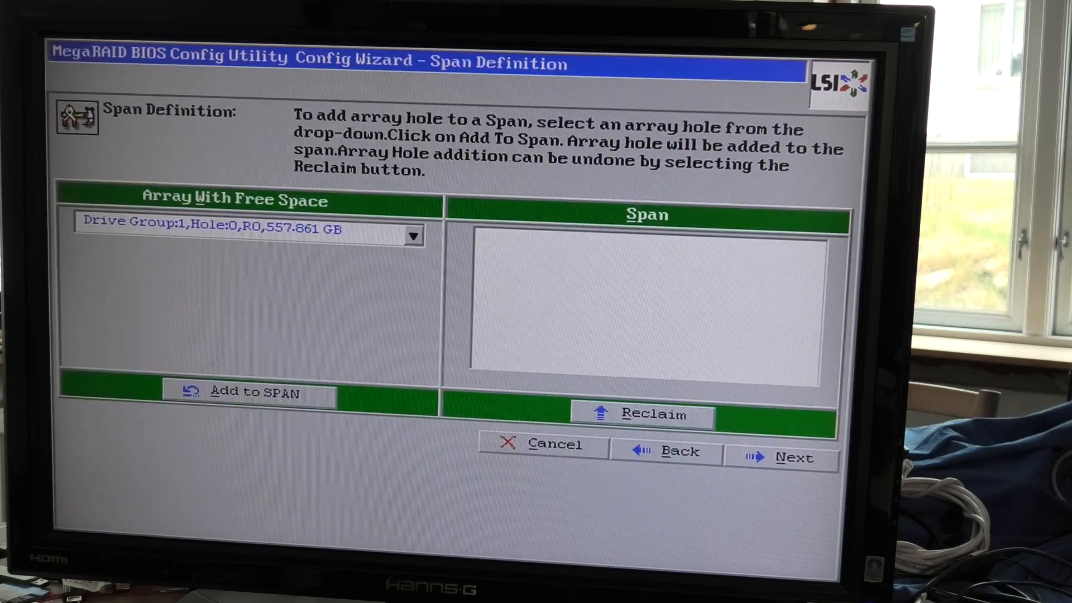
left_click(271, 409)
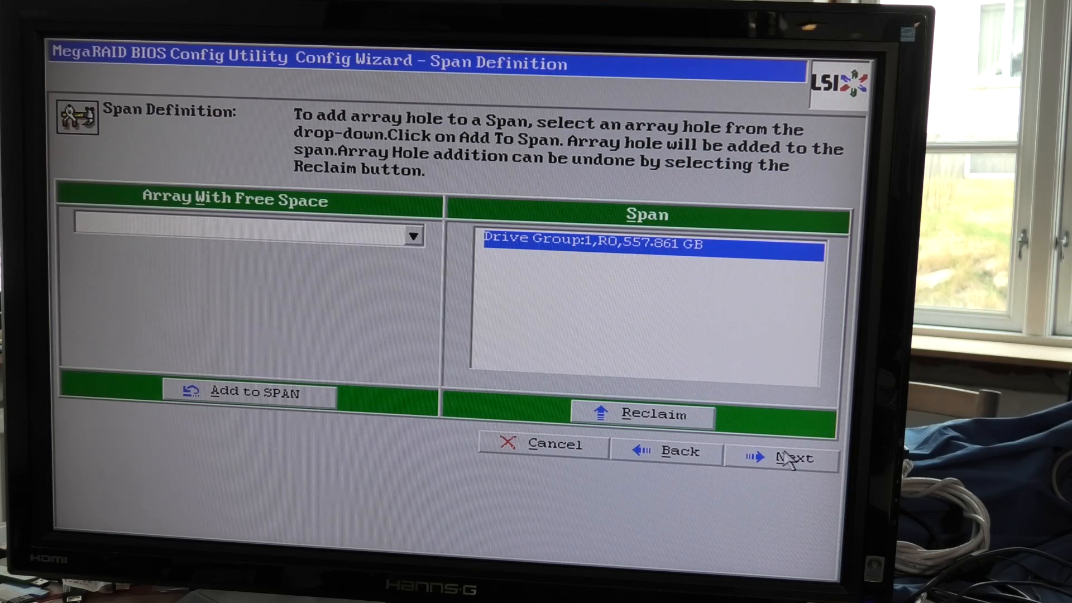
left_click(790, 459)
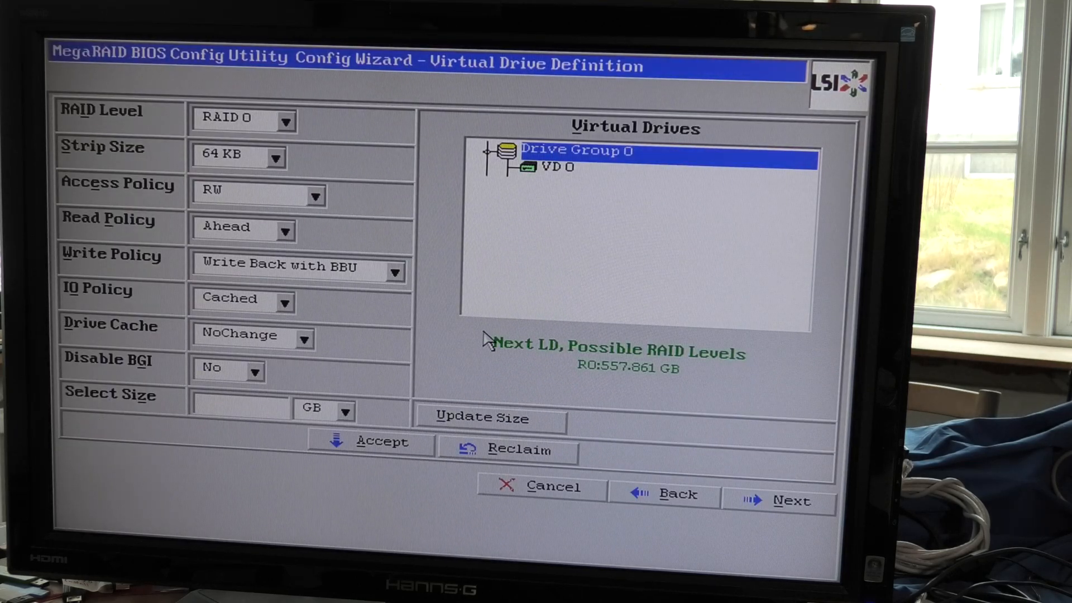
Define VD 1 as RAID 0 at full 557.861 GB size and confirm Write Back with BBU.
left_click(290, 122)
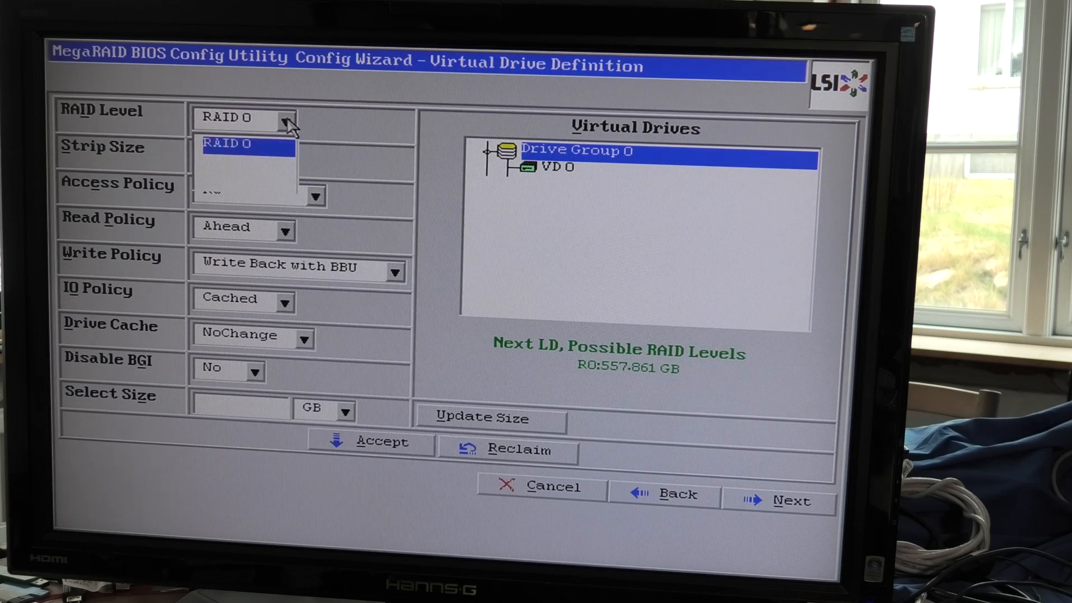
left_click(317, 130)
left_click(502, 422)
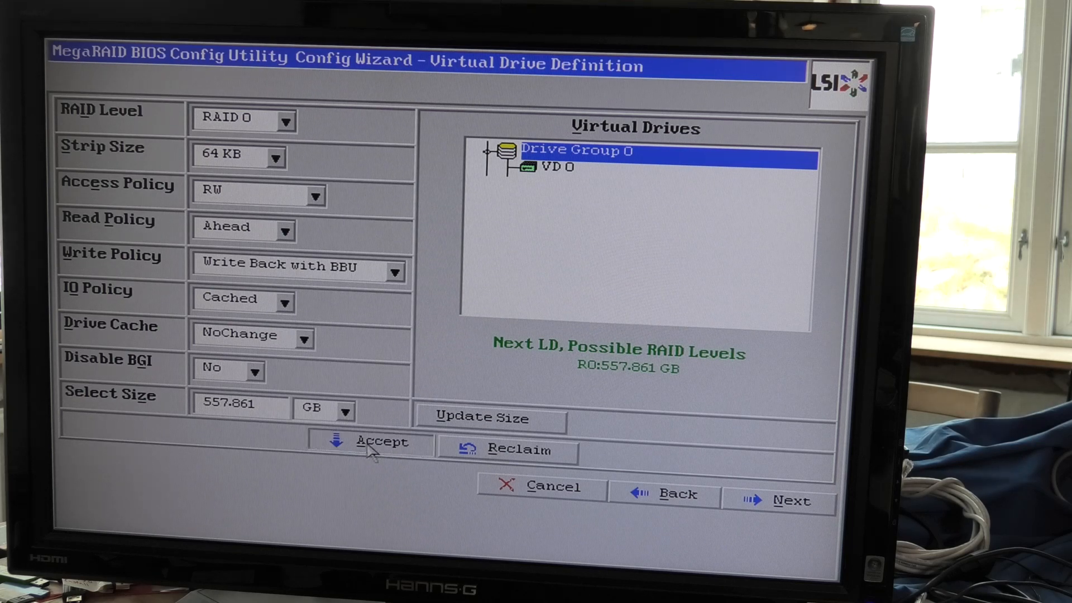
left_click(372, 446)
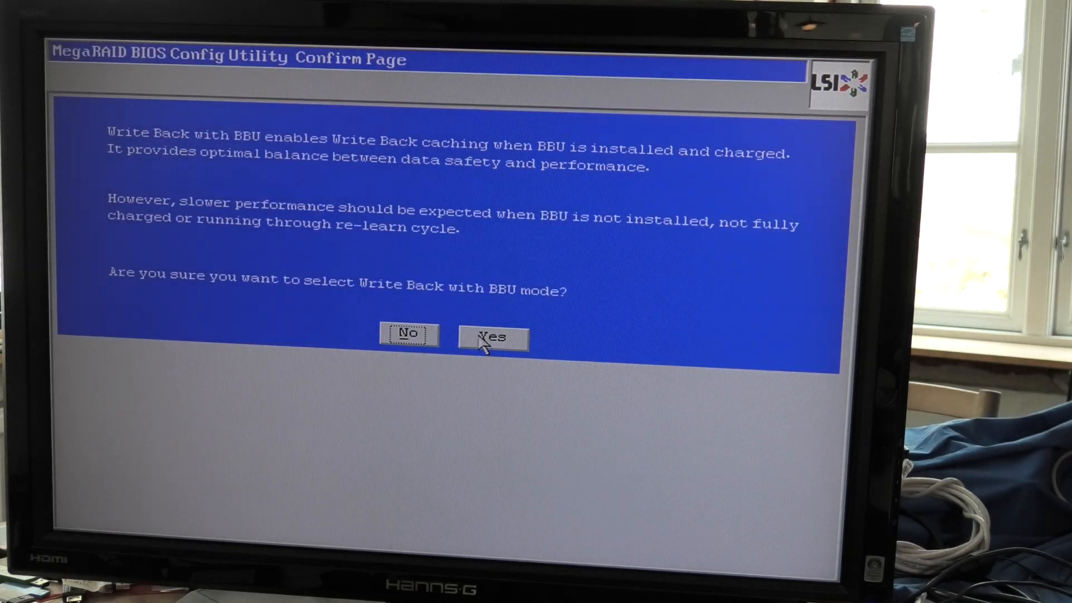
left_click(483, 339)
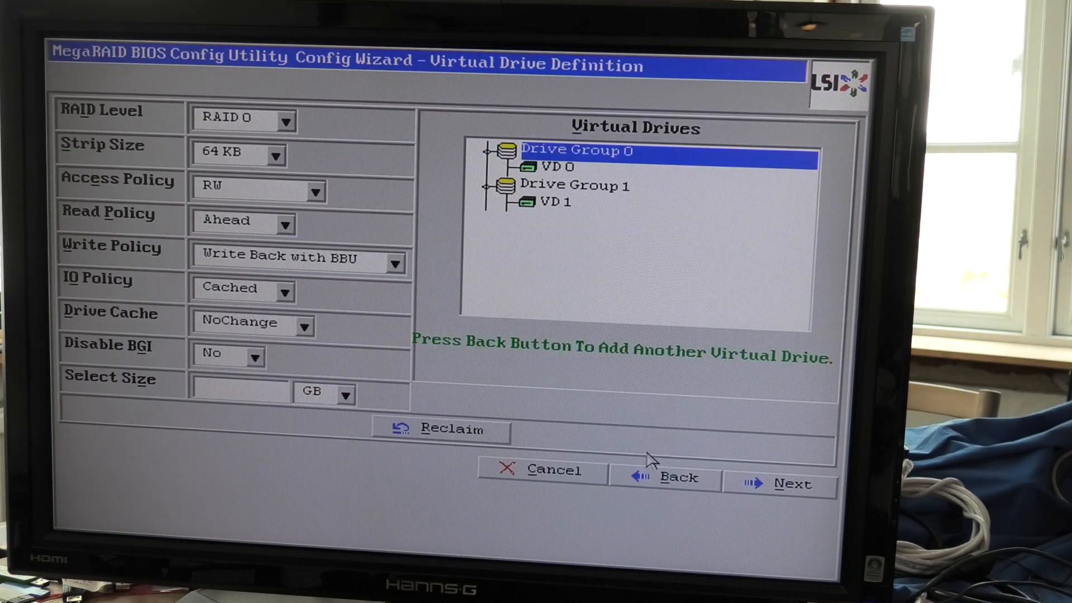
Preview and save the configuration, declining SSD caching.
left_click(784, 489)
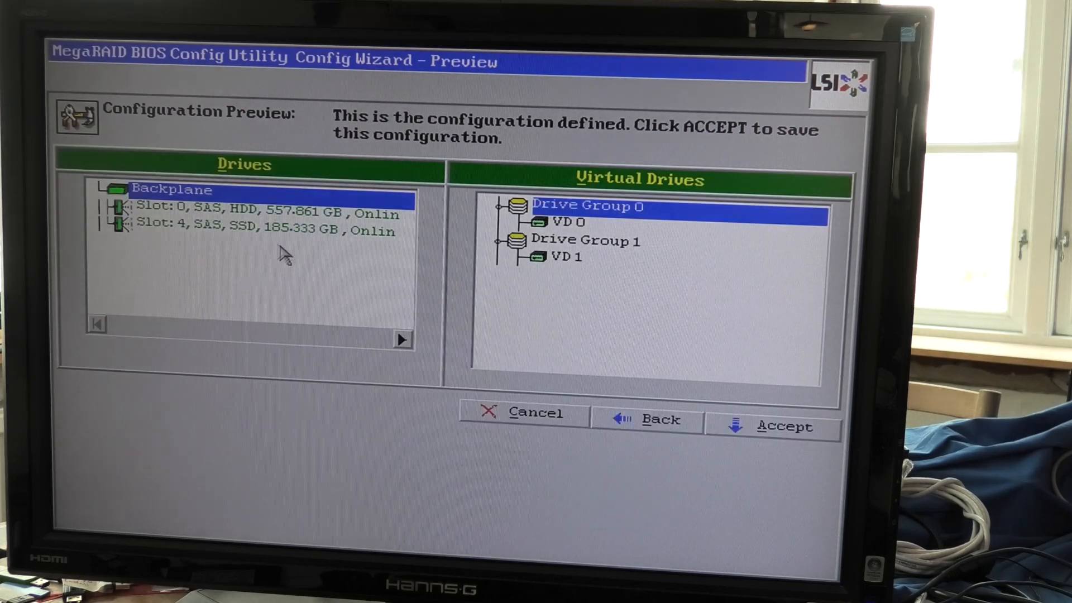
left_click(778, 429)
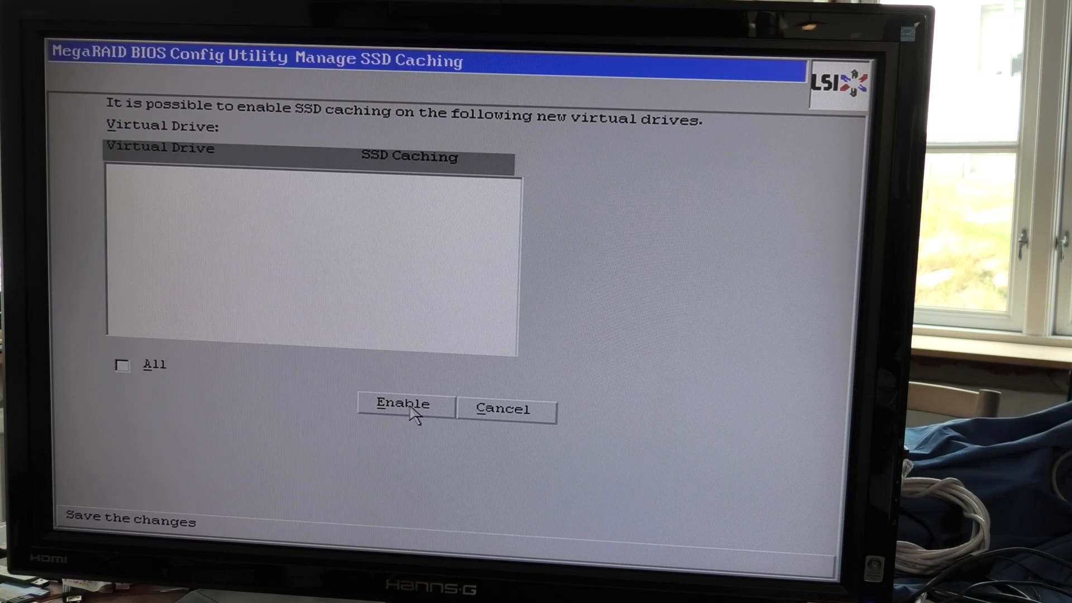
left_click(503, 409)
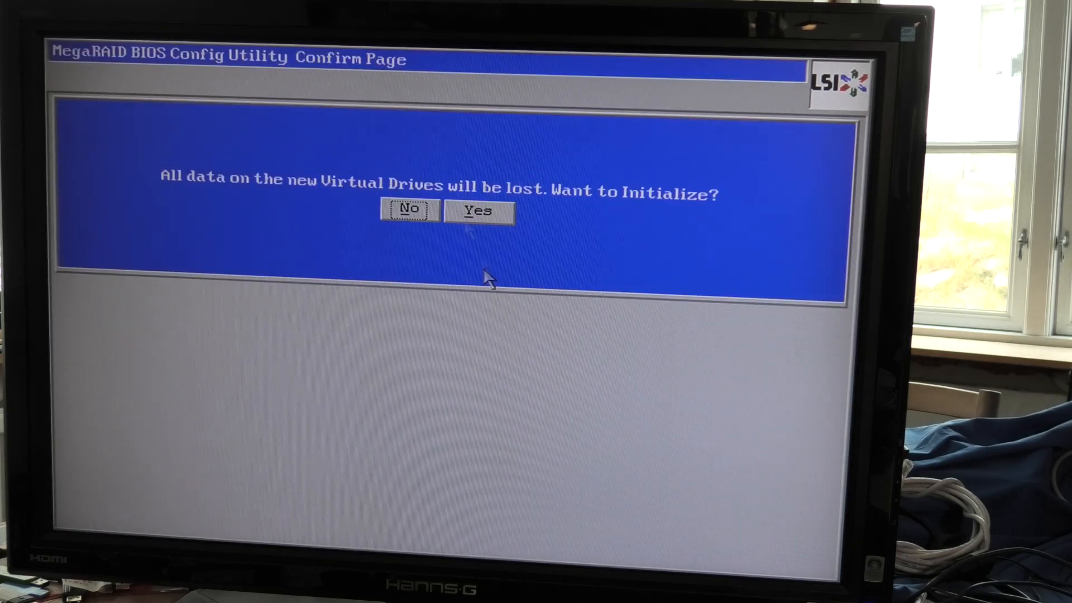
Confirm initializing the new virtual drives so VD 1 shows Optimal beside VD 0.
left_click(490, 218)
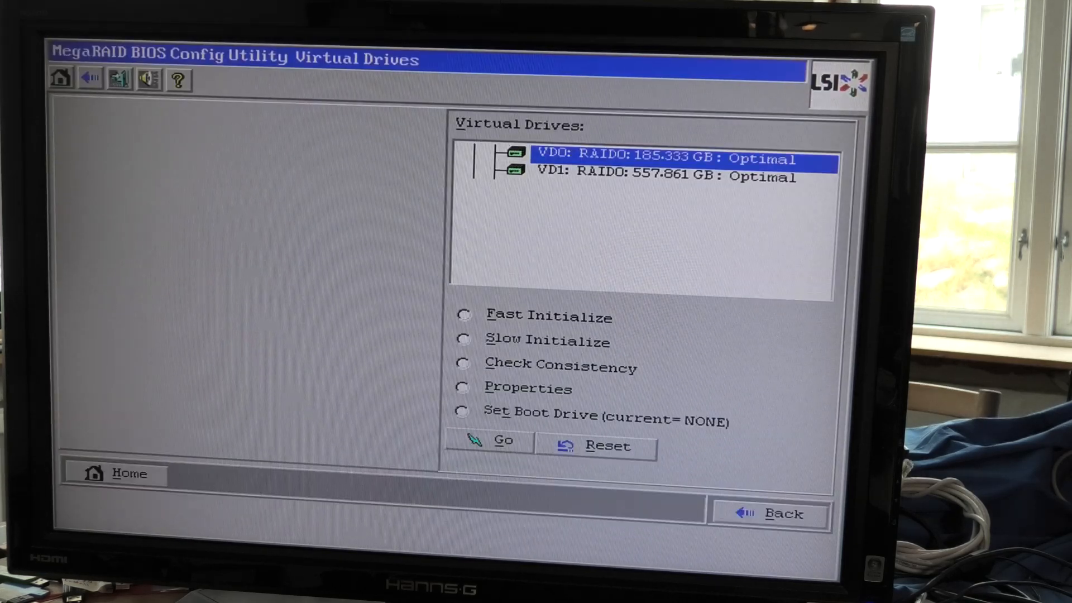
Return home and run Scan Devices to rescan the controller for attached drives.
left_click(130, 474)
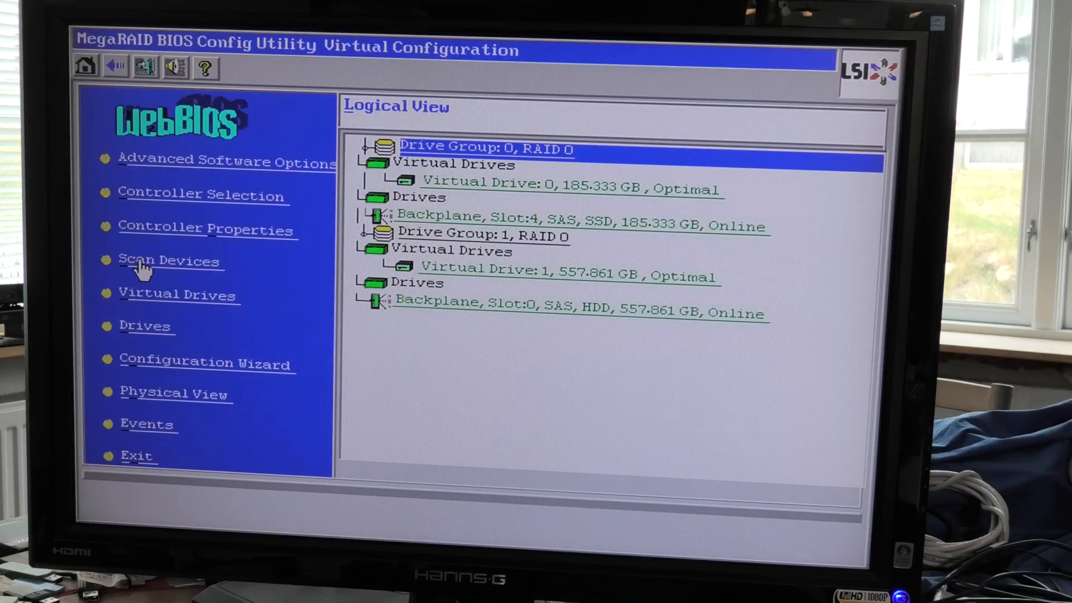
left_click(168, 262)
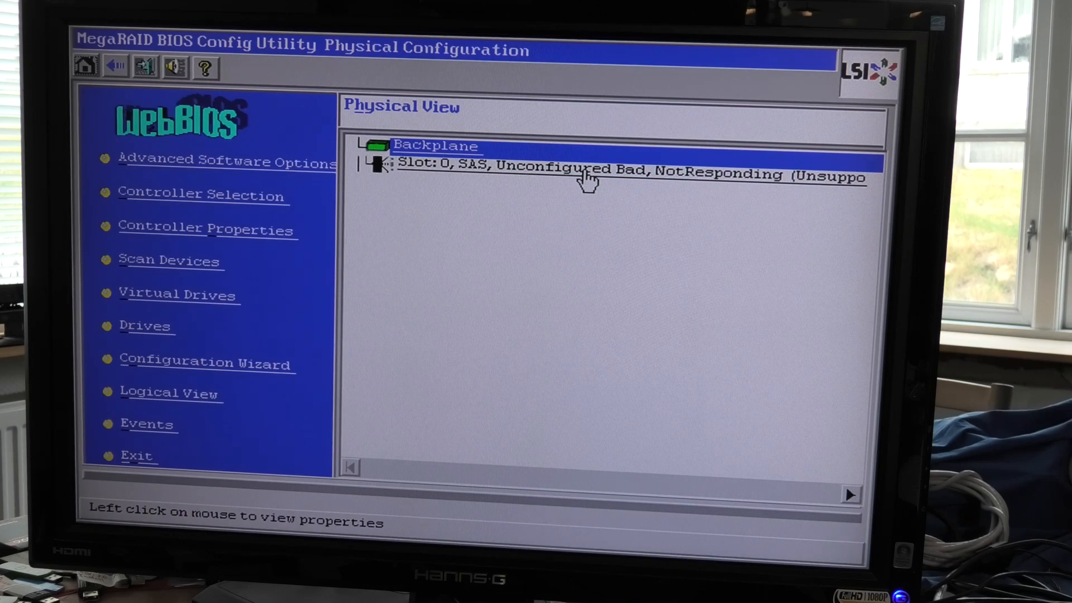
Page through the slot 0 SAS drive's properties, showing it unsupported with undefined link speed.
left_click(586, 176)
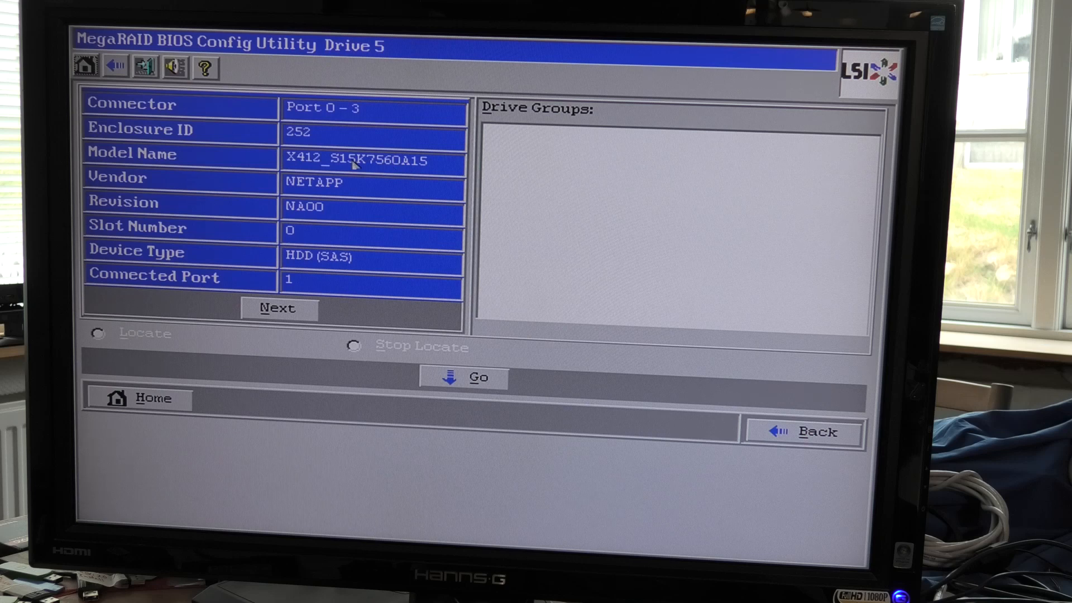
left_click(278, 308)
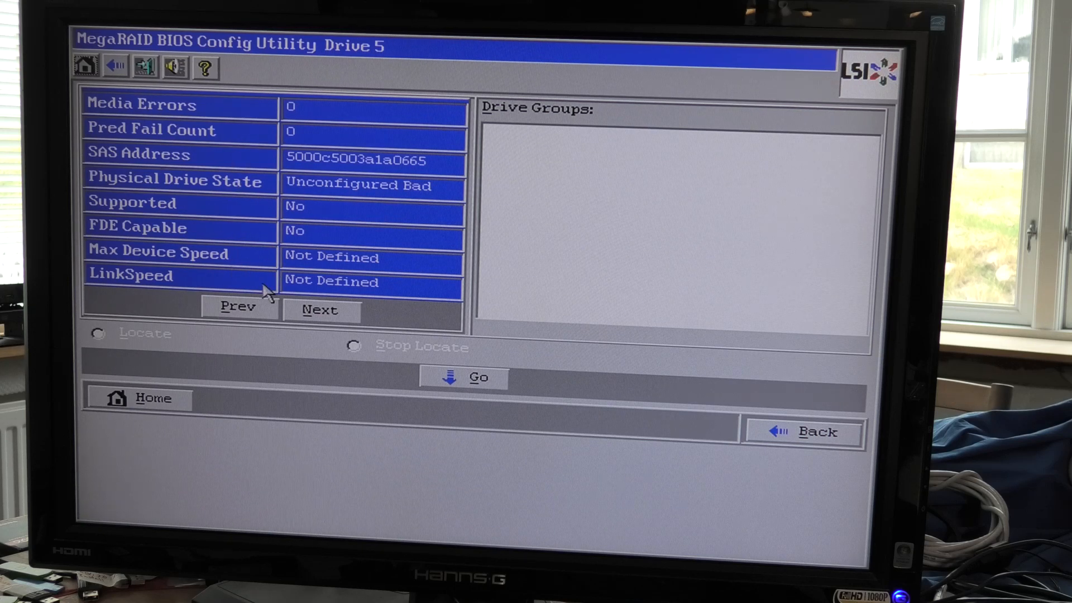
left_click(315, 312)
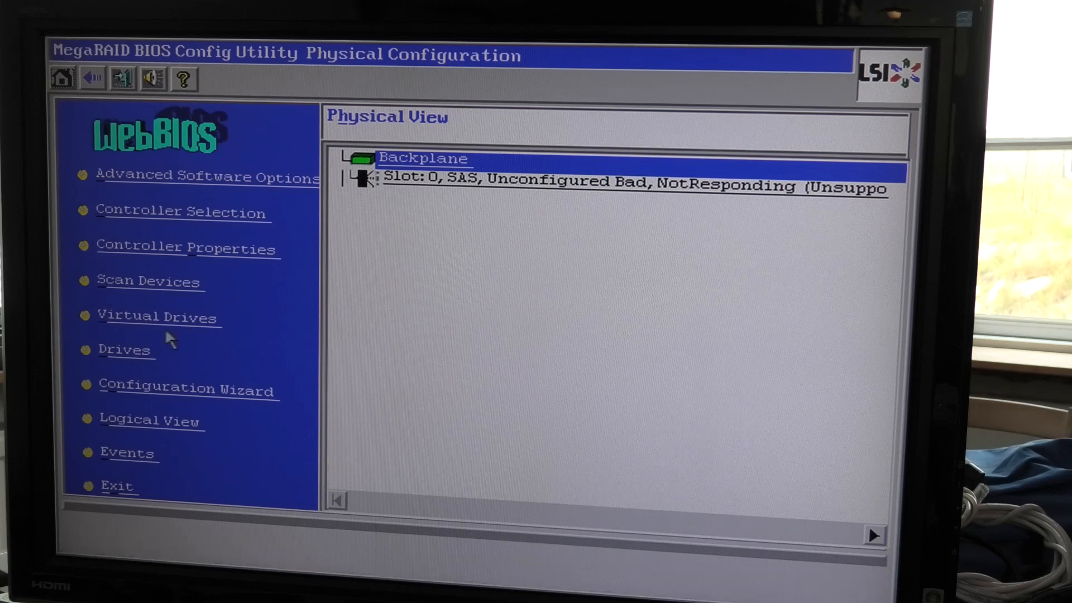
Rescan, inspect the bad drive, rescan after replacement and select the new 930.390 GB SATA HDD.
left_click(159, 285)
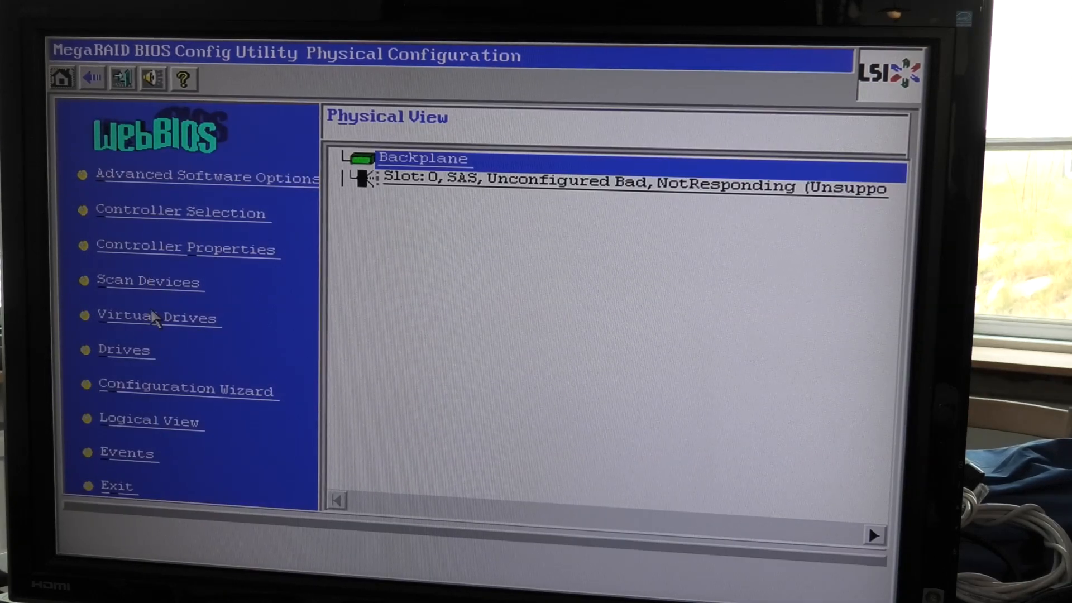
left_click(558, 186)
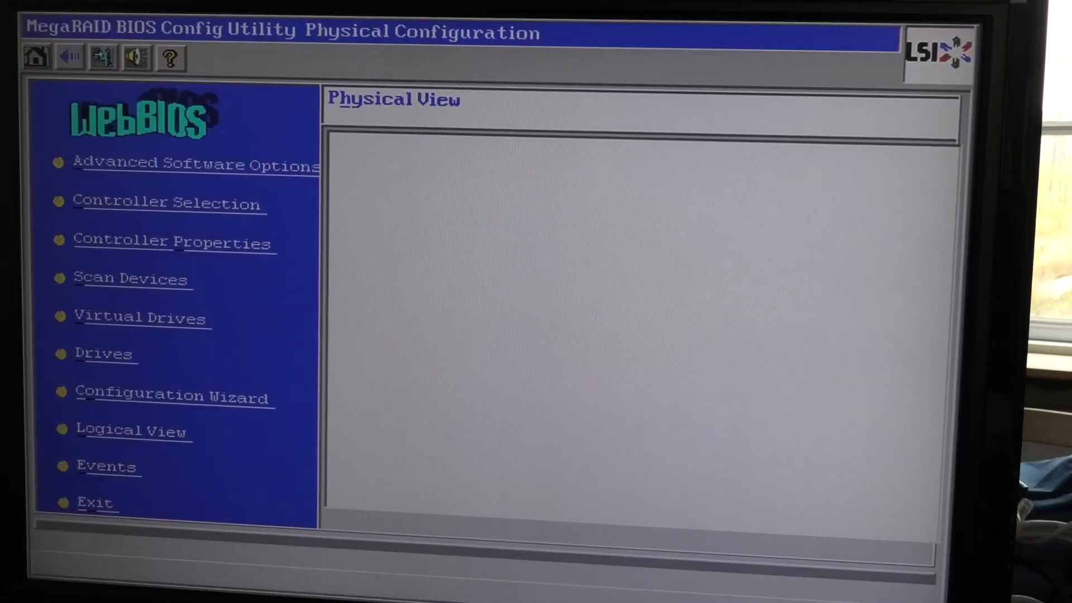
left_click(131, 279)
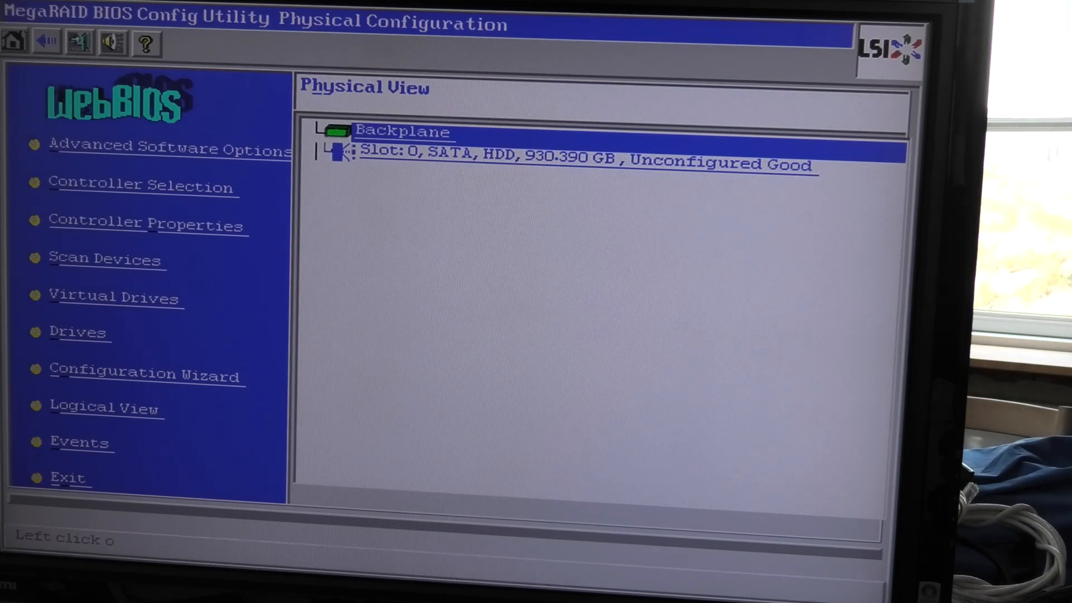
left_click(580, 167)
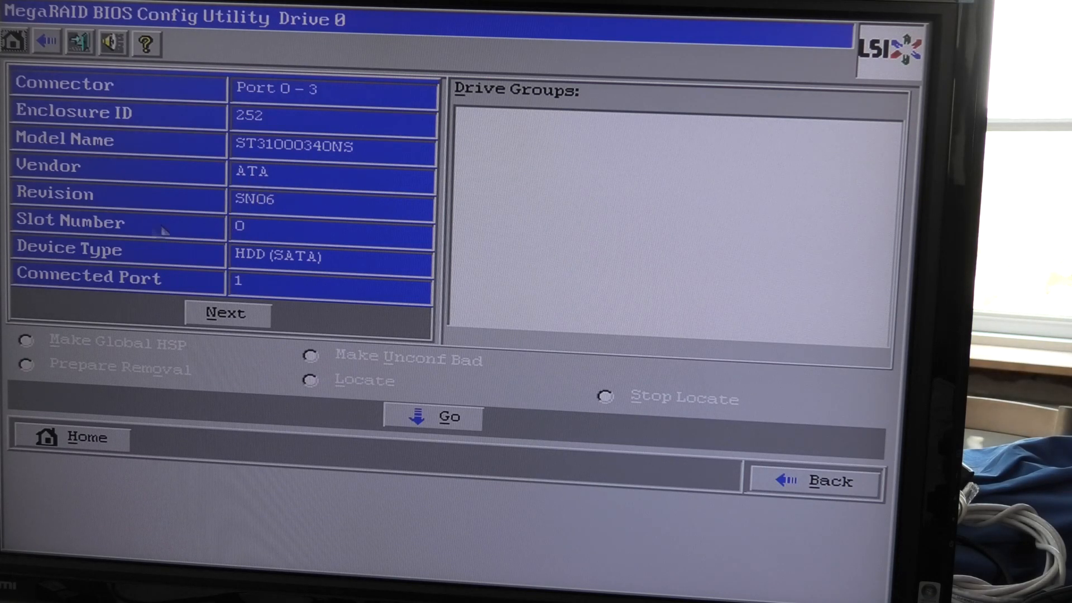
Review the new SATA drive's properties, return home and start the Configuration Wizard.
left_click(227, 313)
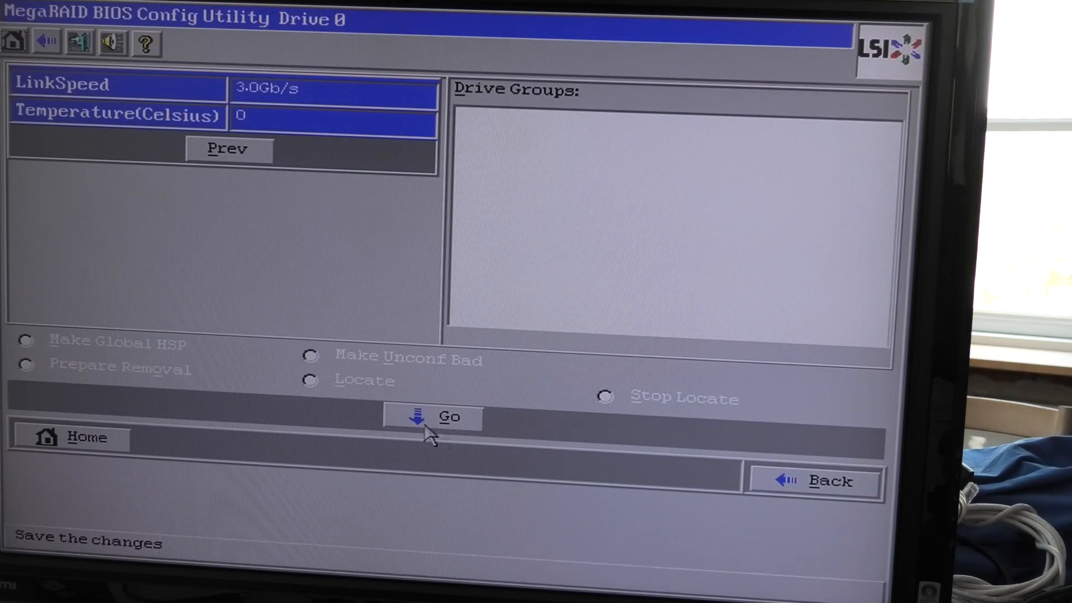
left_click(82, 439)
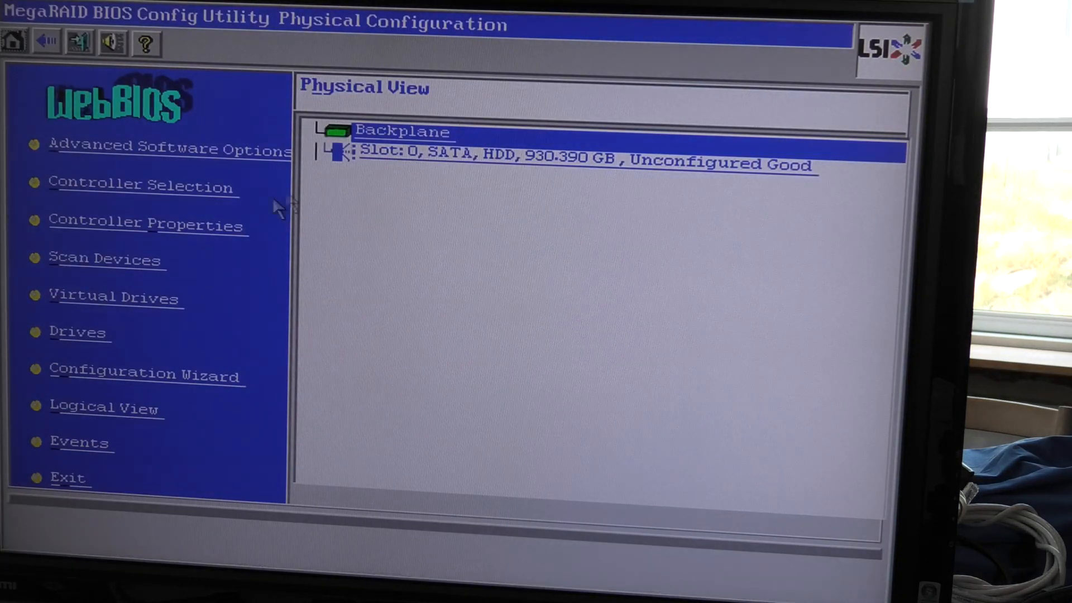
left_click(112, 376)
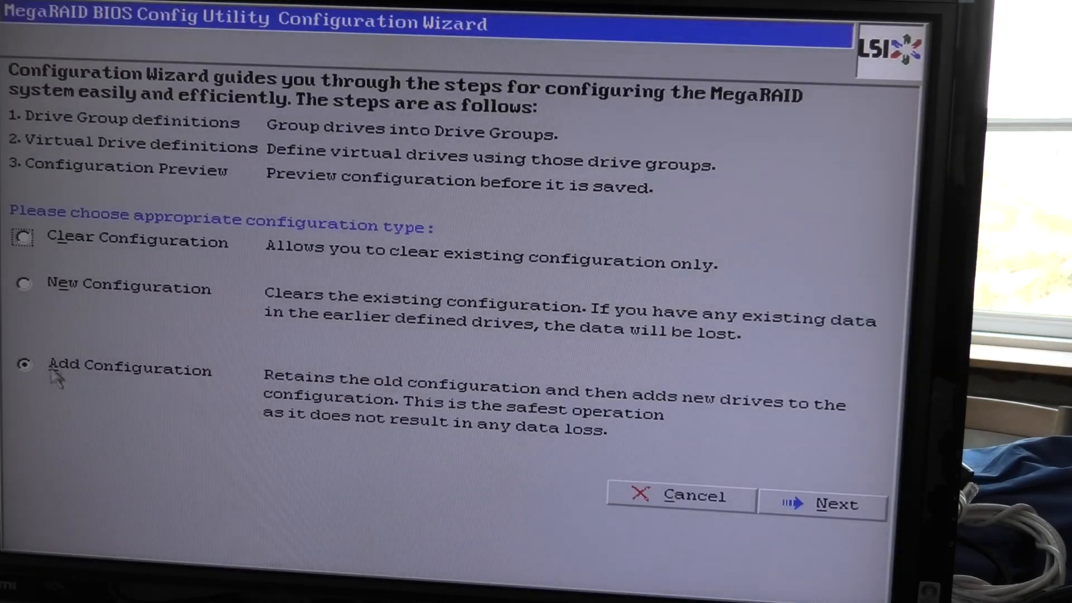
Add a manual configuration and accept the 930.390 GB SATA drive as a new drive group.
left_click(838, 503)
left_click(720, 297)
left_click(360, 327)
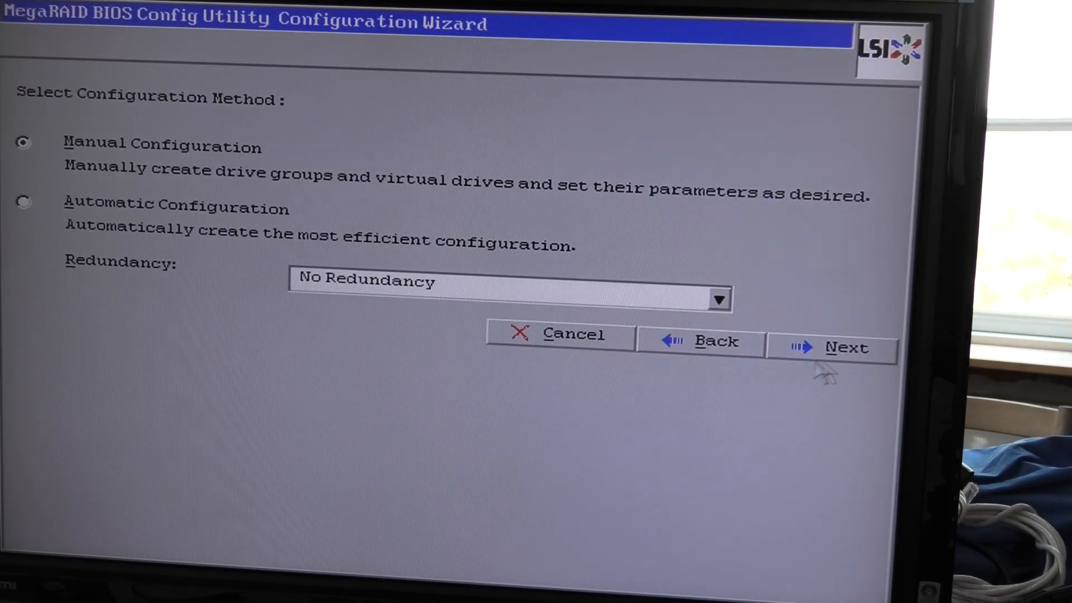
left_click(837, 348)
left_click(235, 233)
left_click(226, 377)
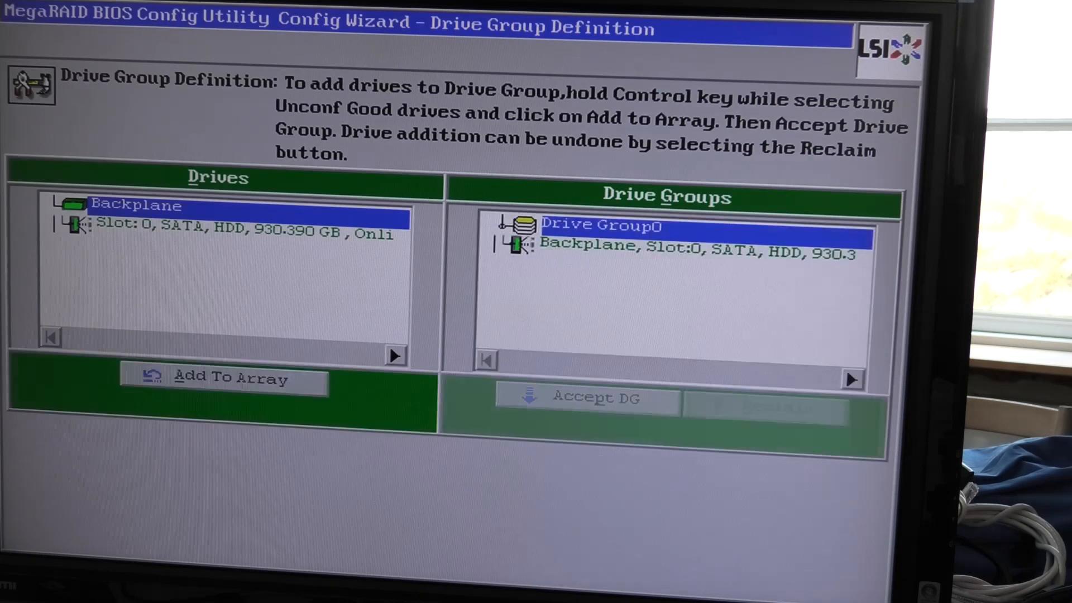
left_click(586, 396)
Span the drive group and define a full-size 930.390 GB RAID 0 virtual drive with Write Back with BBU.
left_click(838, 495)
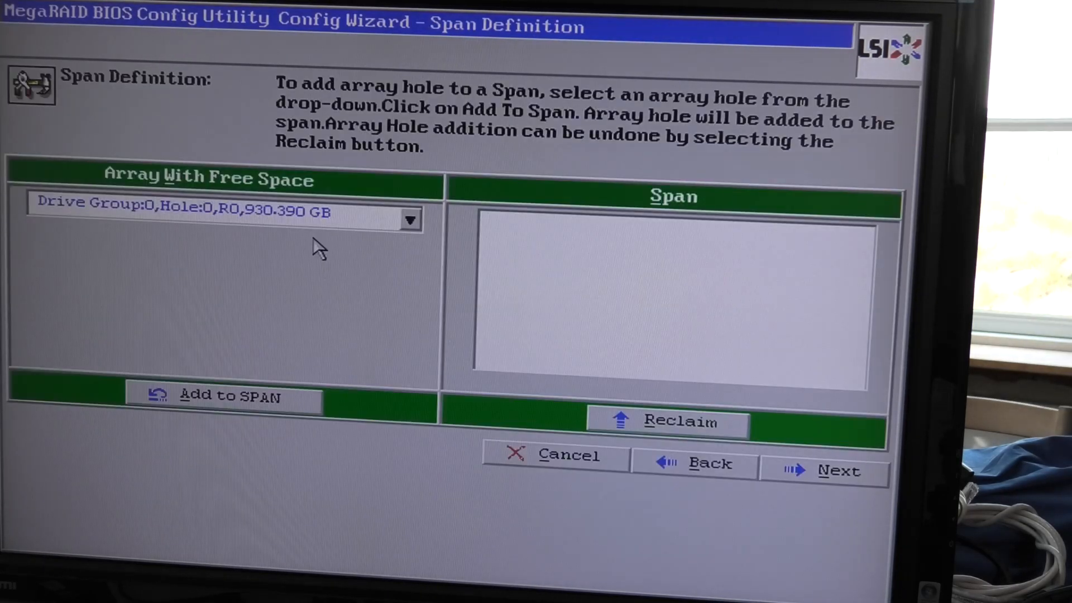
left_click(228, 395)
left_click(837, 470)
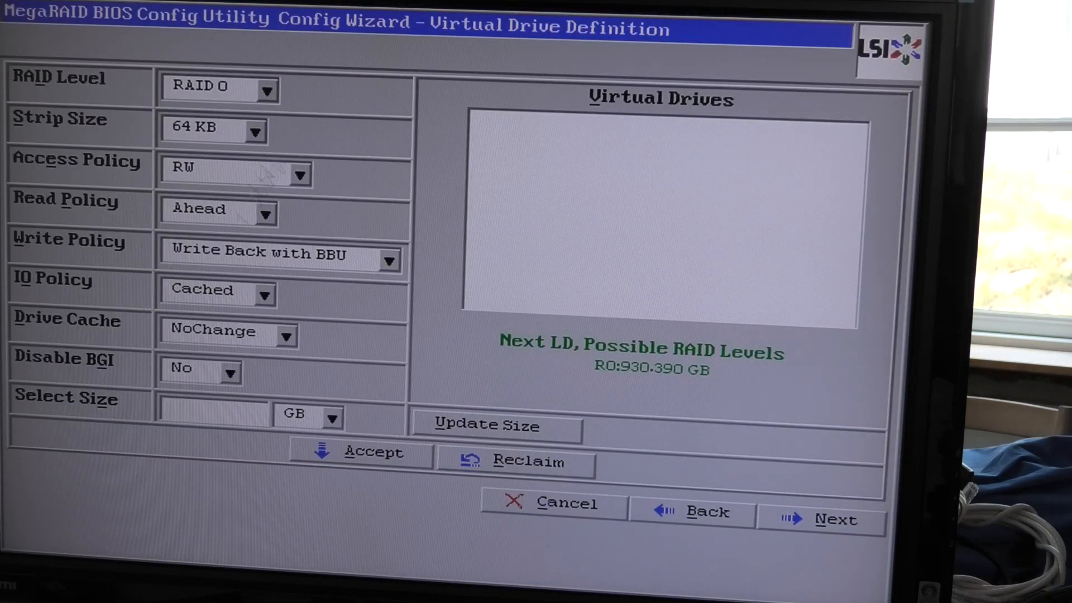
left_click(487, 425)
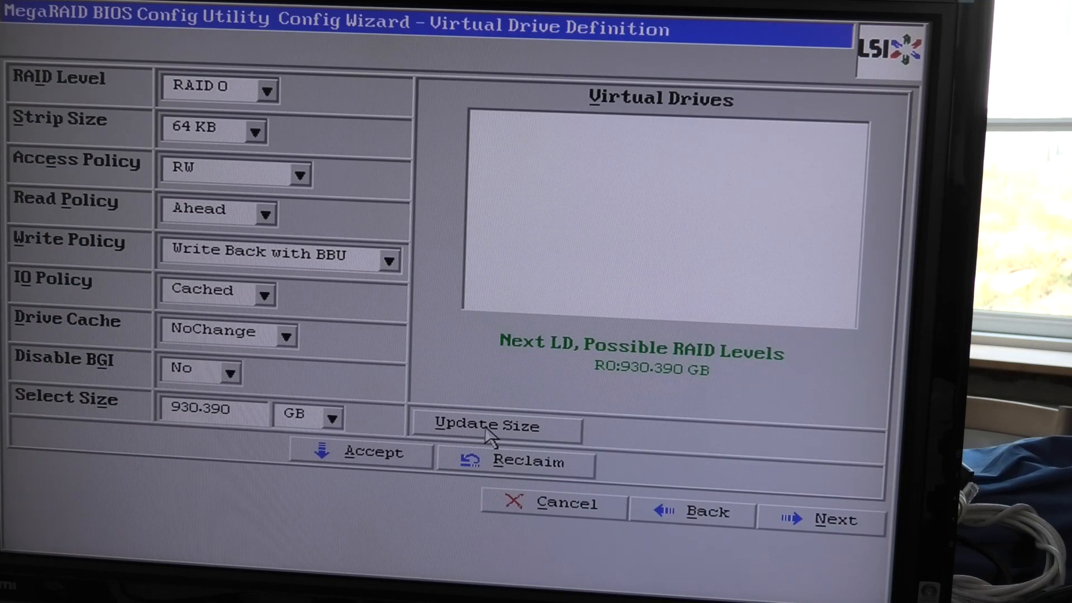
left_click(360, 457)
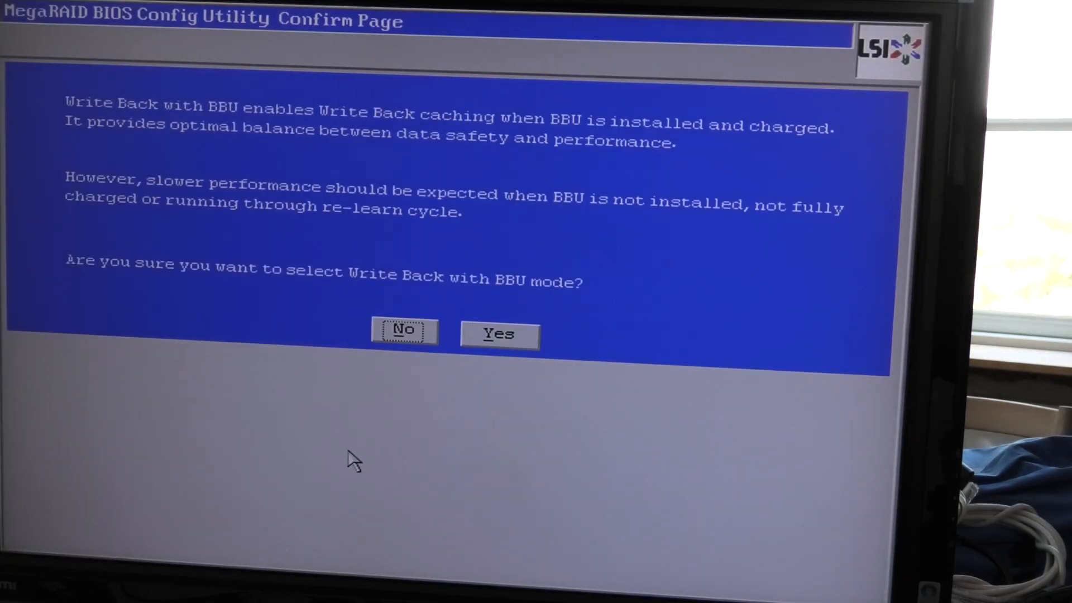
left_click(403, 332)
Save the configuration, skip SSD caching, initialize the virtual drive and view it Optimal in Logical View.
key("Return")
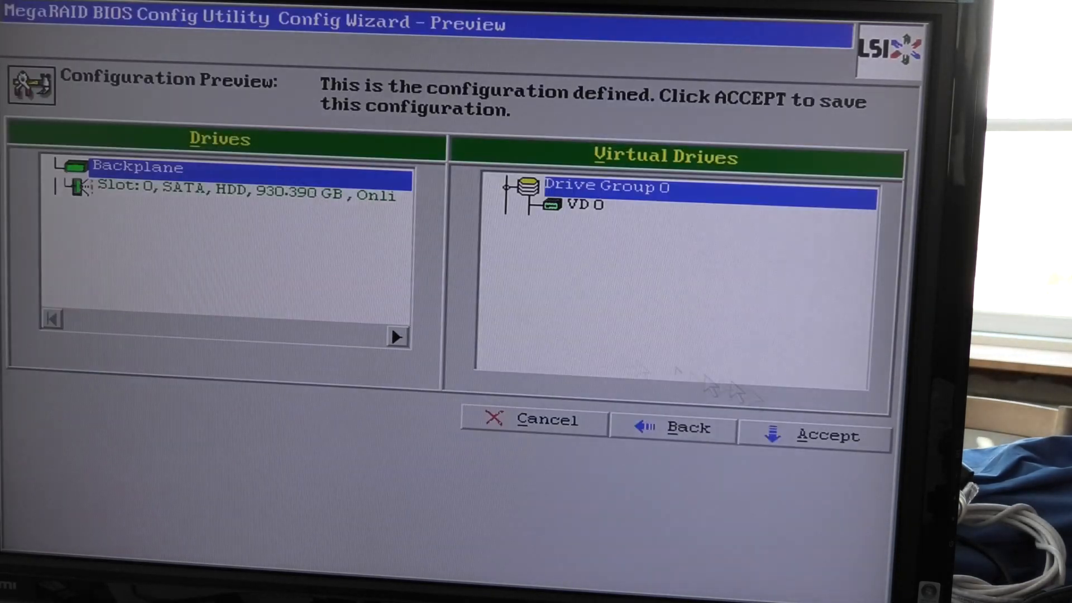
left_click(824, 435)
left_click(509, 196)
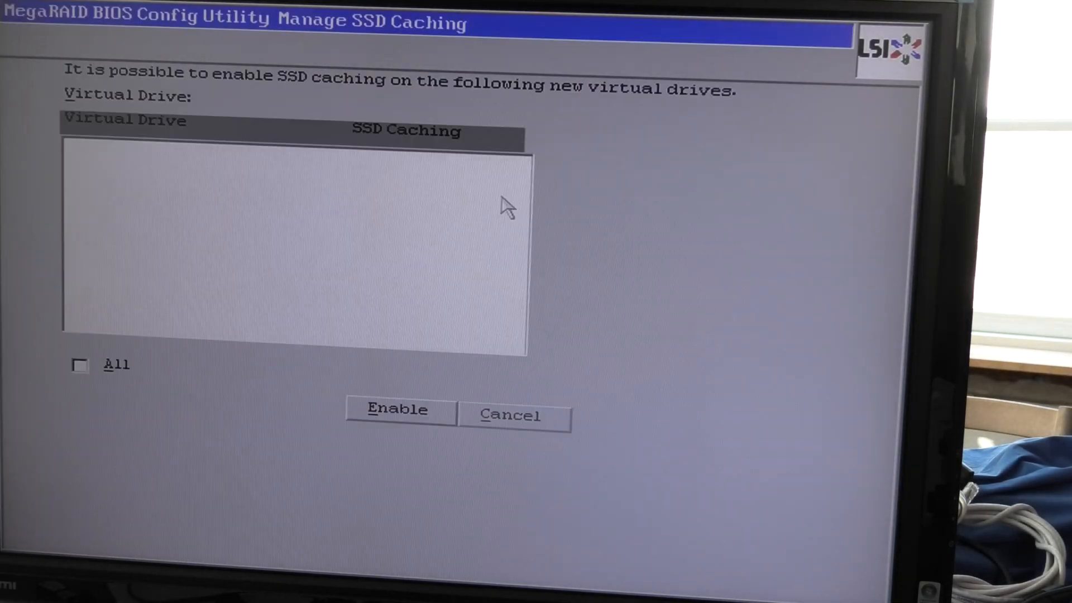
key("Return")
left_click(484, 191)
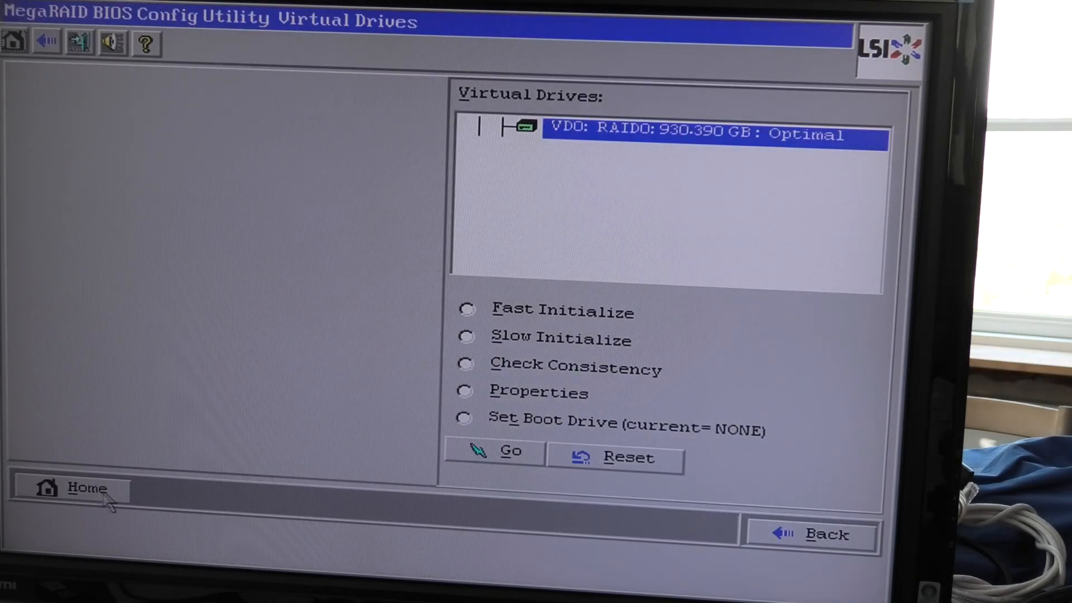
left_click(88, 488)
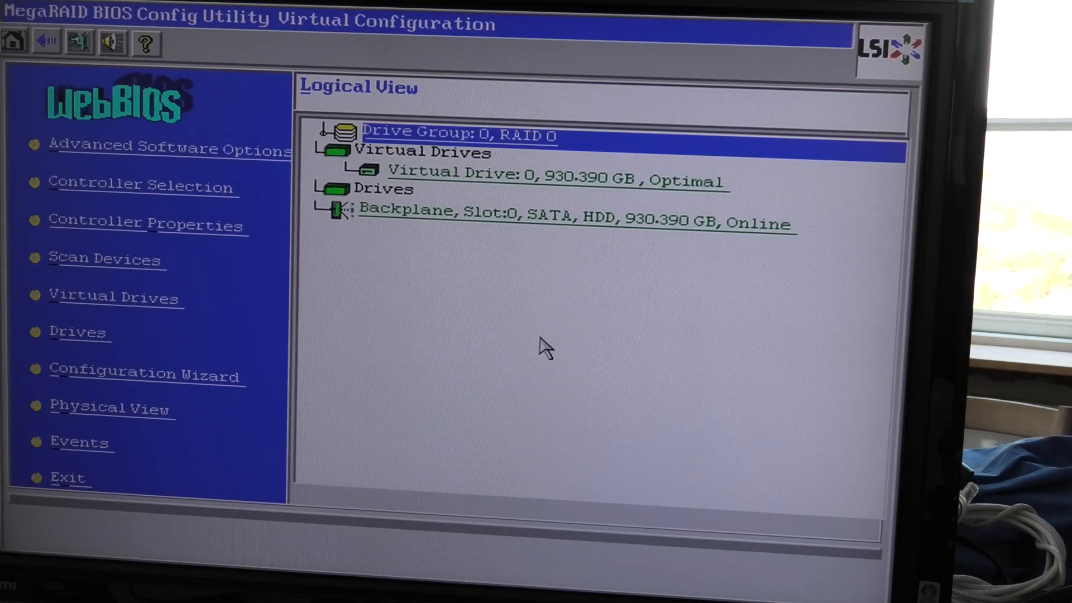
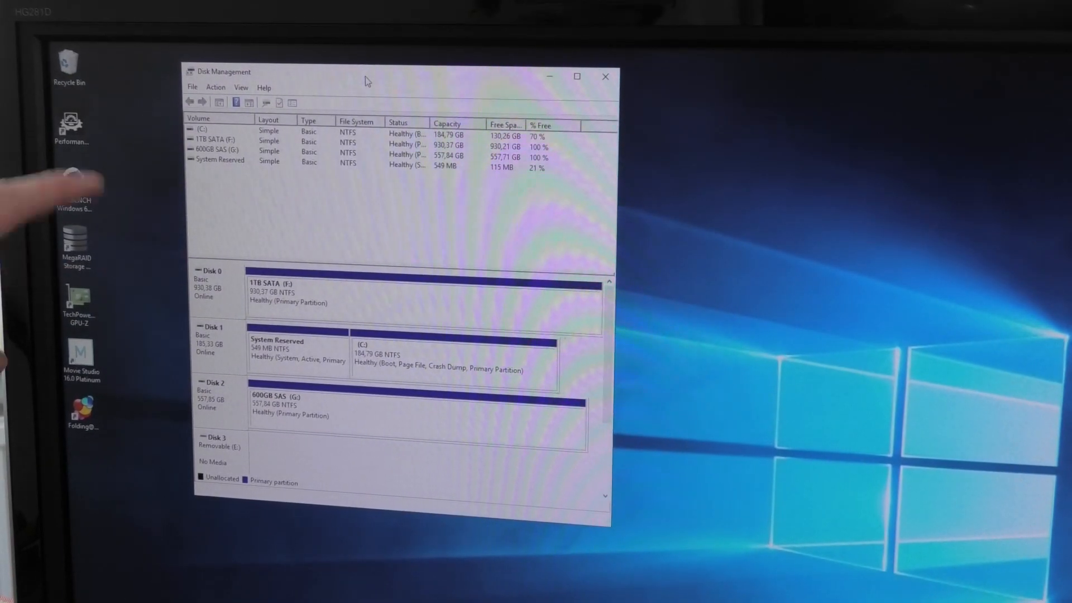
left_click(362, 288)
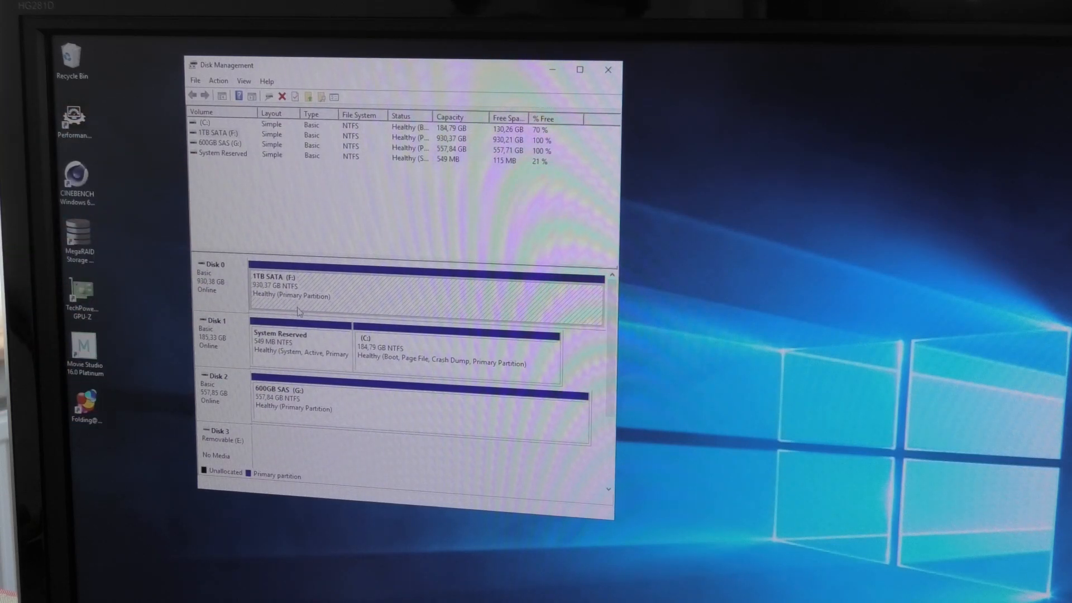
left_click(342, 404)
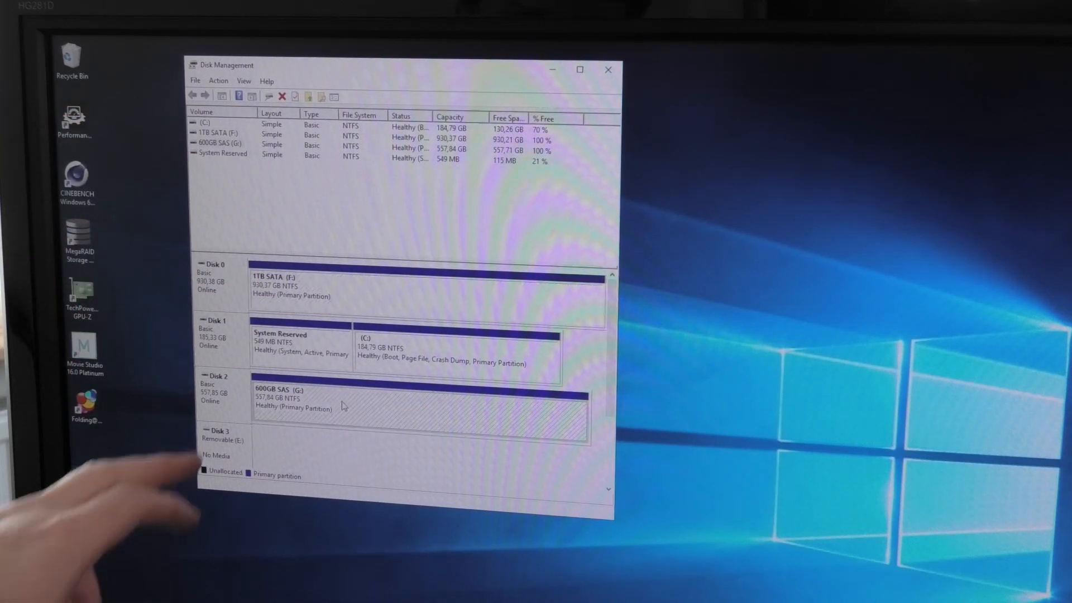